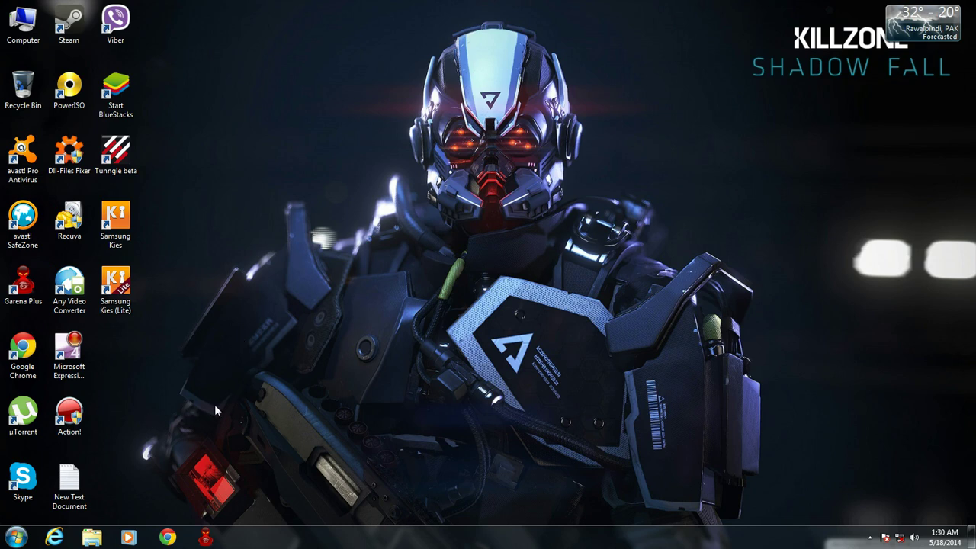
Step: Launch Action! as administrator from the shortcut's context menu
right_click(71, 418)
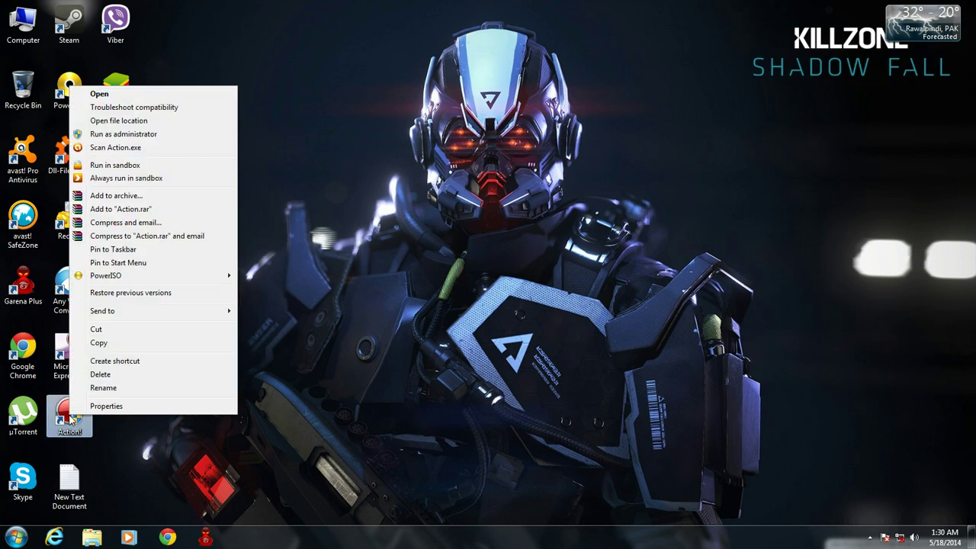
left_click(133, 135)
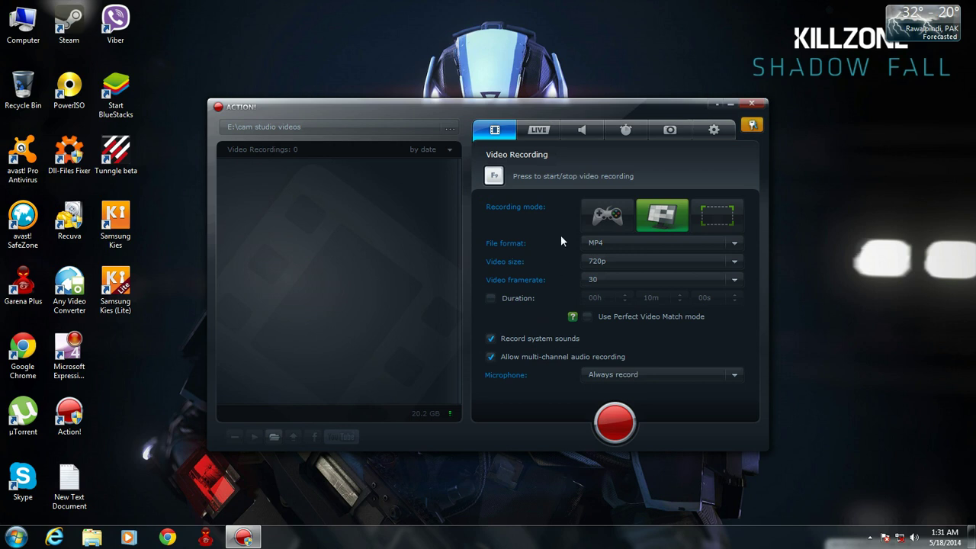
left_click(596, 224)
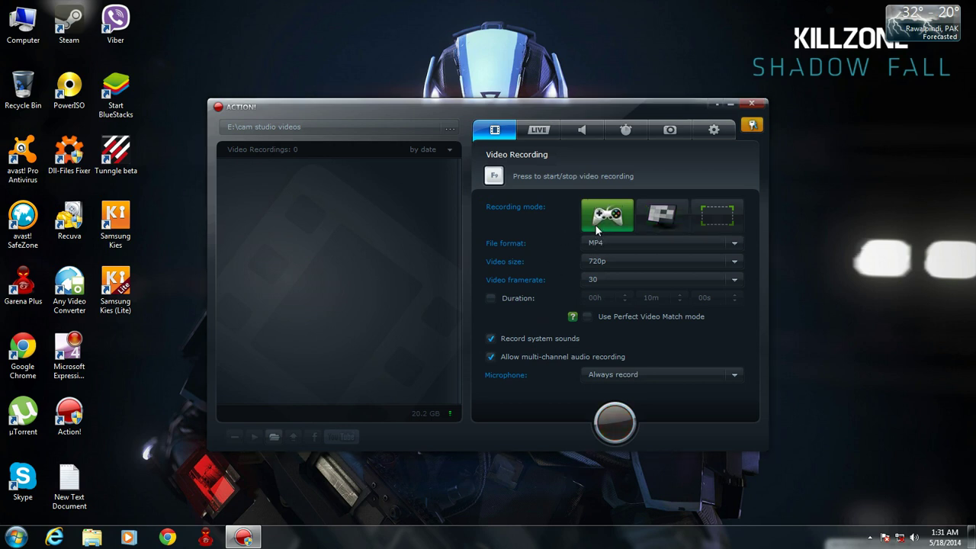
left_click(661, 216)
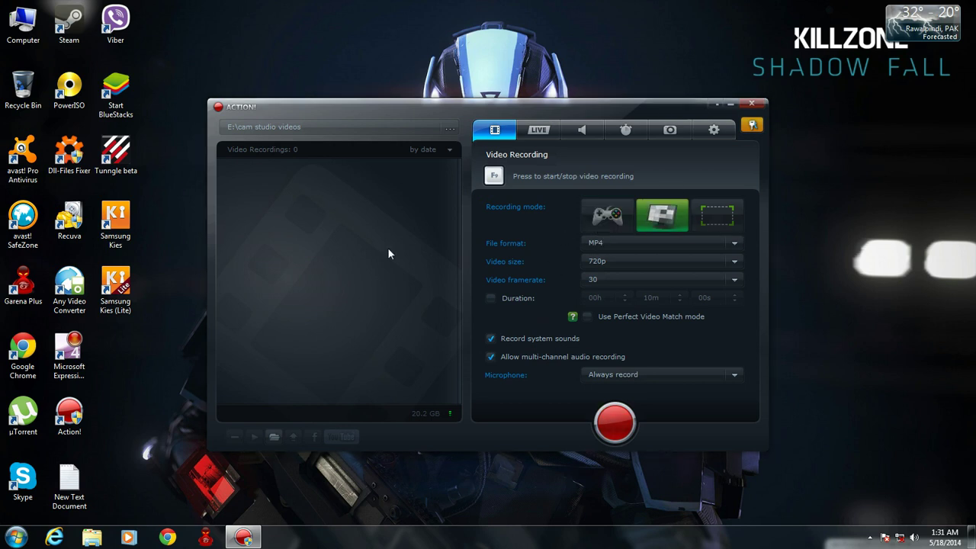
left_click(713, 215)
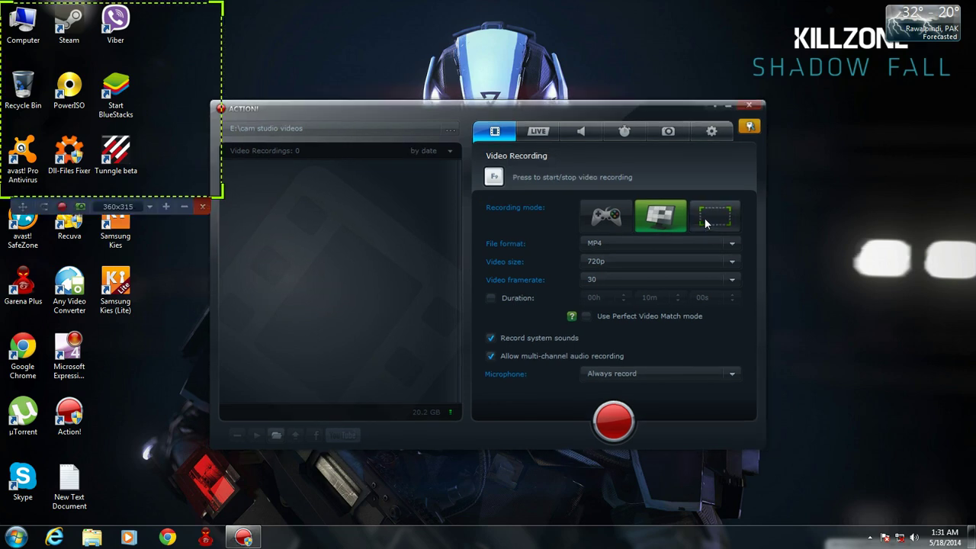
left_click(202, 206)
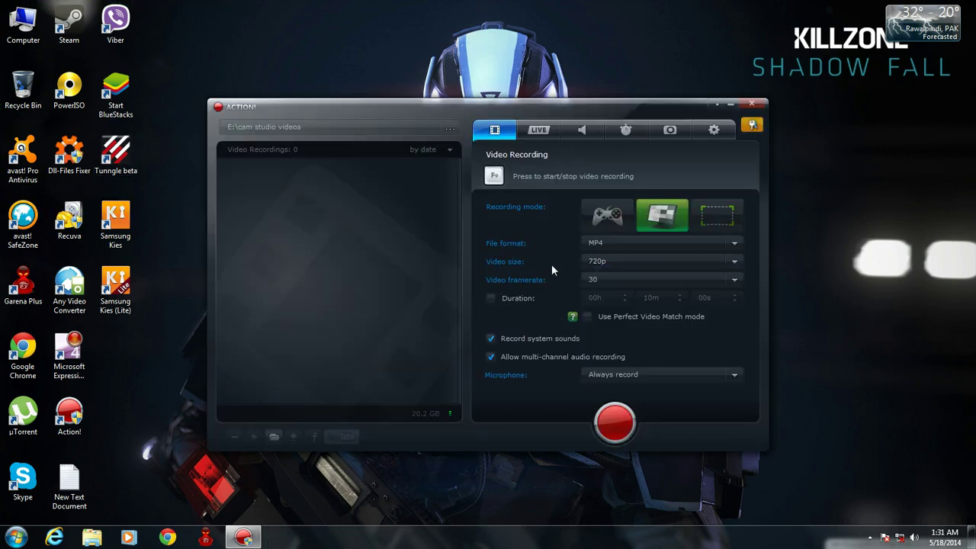
left_click(730, 243)
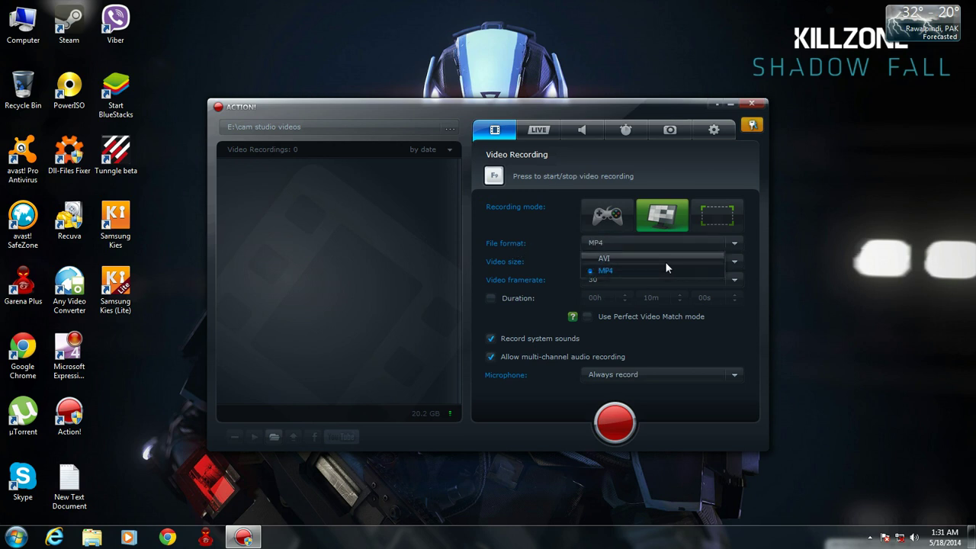
left_click(665, 260)
left_click(734, 243)
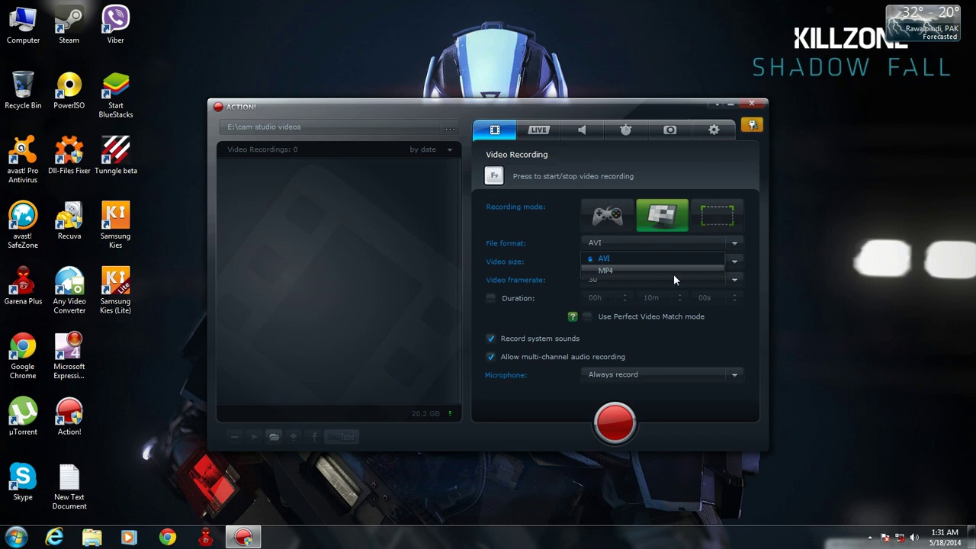
left_click(673, 273)
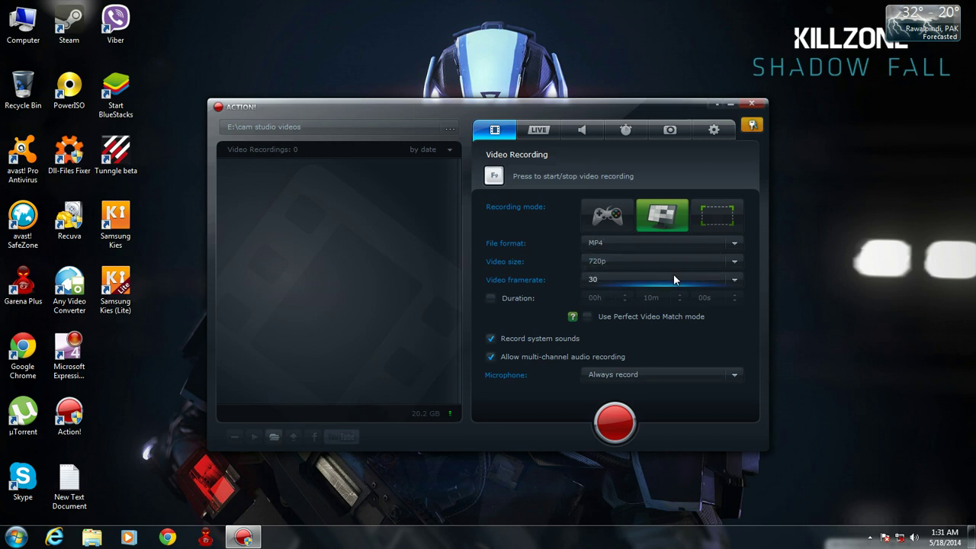
left_click(737, 261)
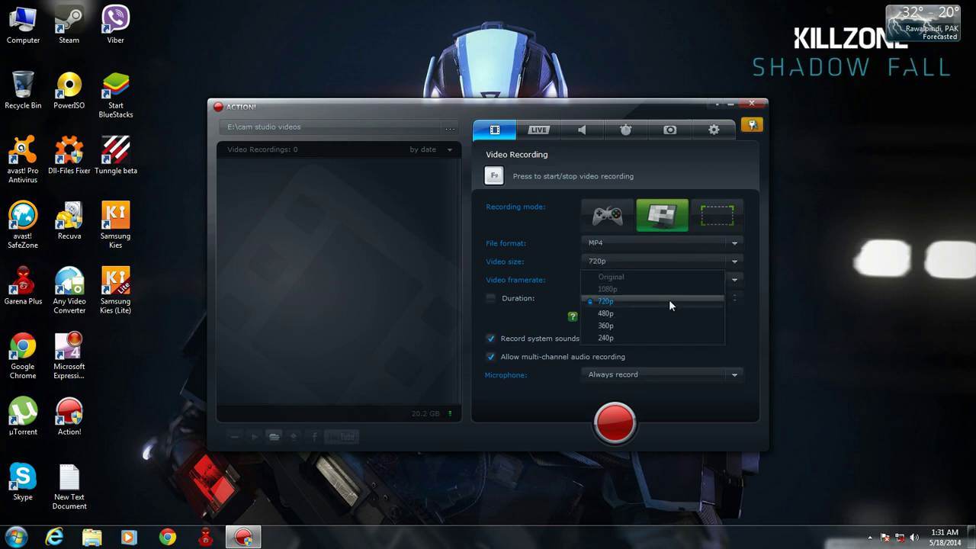
left_click(669, 299)
left_click(736, 261)
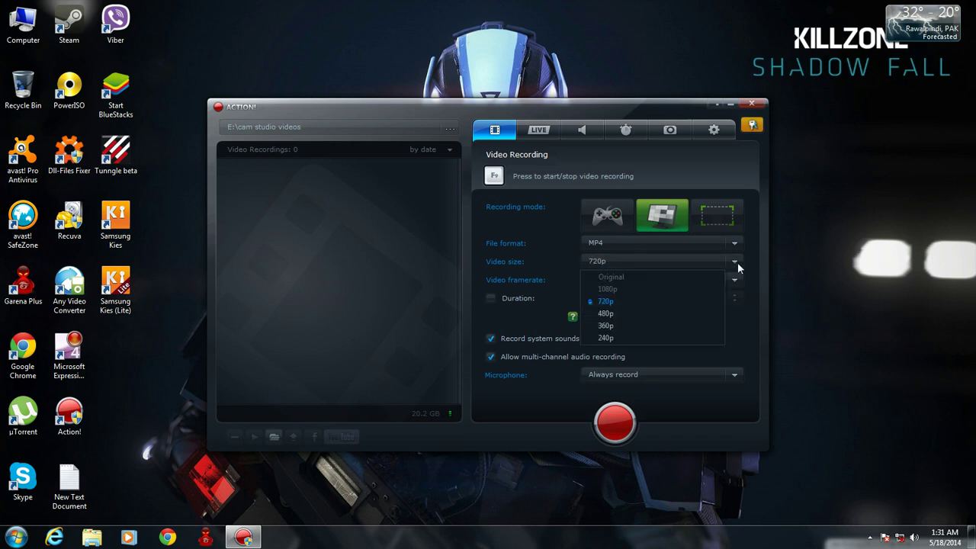
left_click(656, 301)
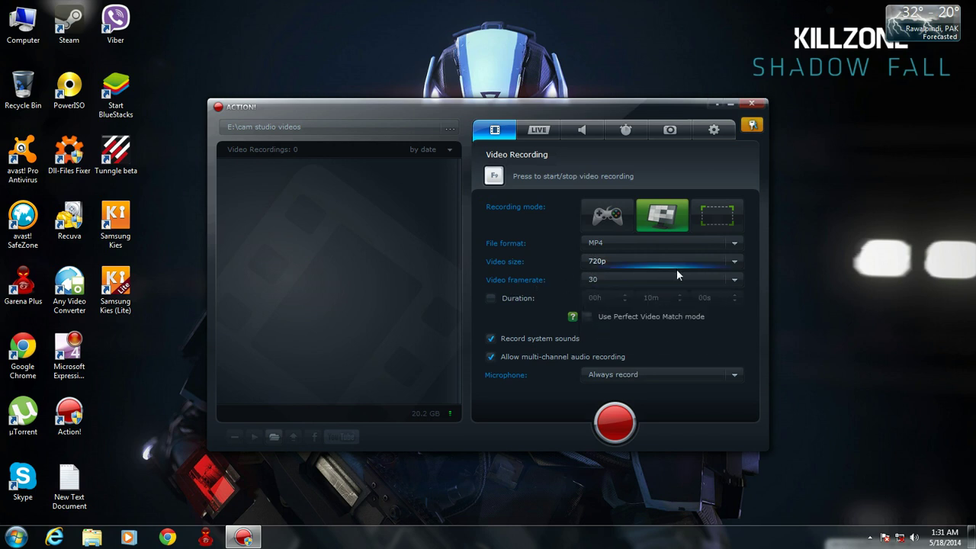
left_click(669, 280)
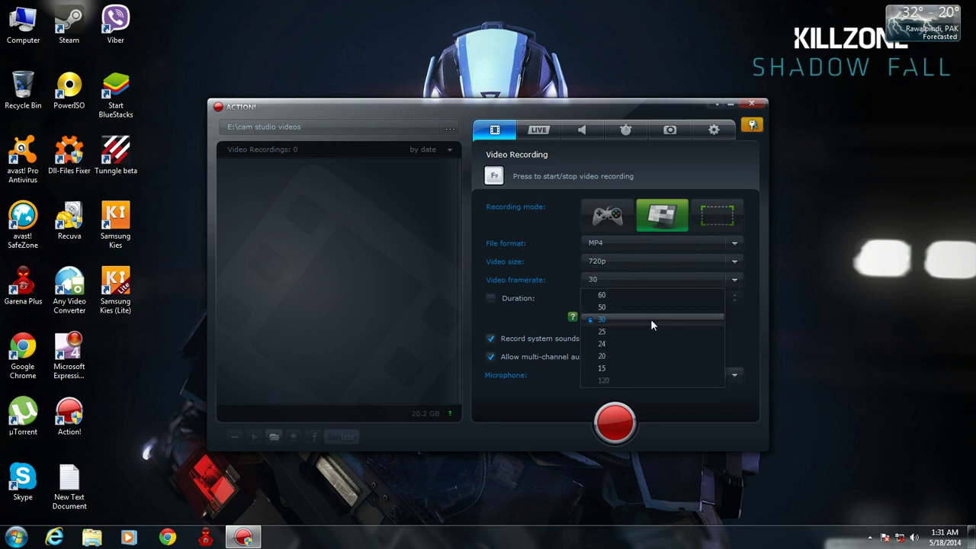
left_click(651, 318)
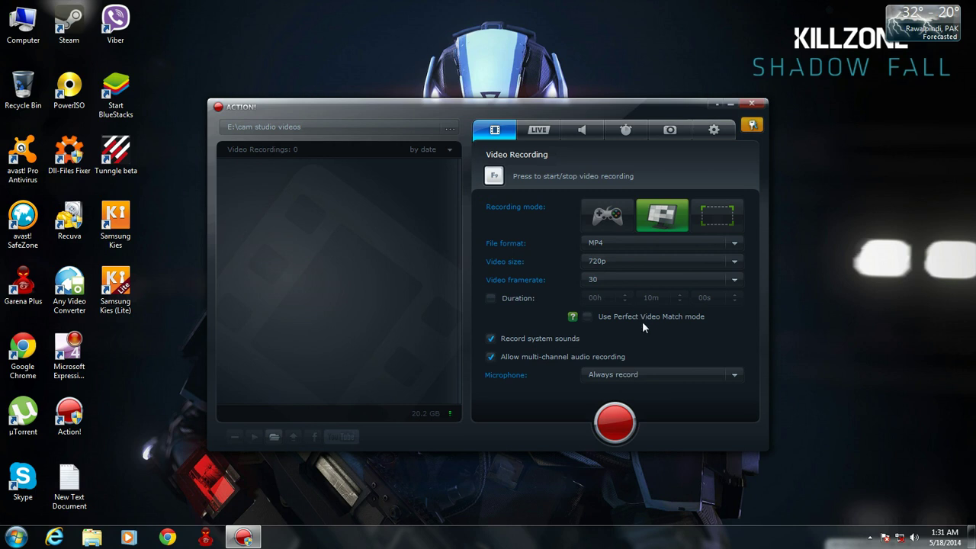
Step: Toggle the Duration limit on and off, then choose the games and applications recording mode
left_click(490, 300)
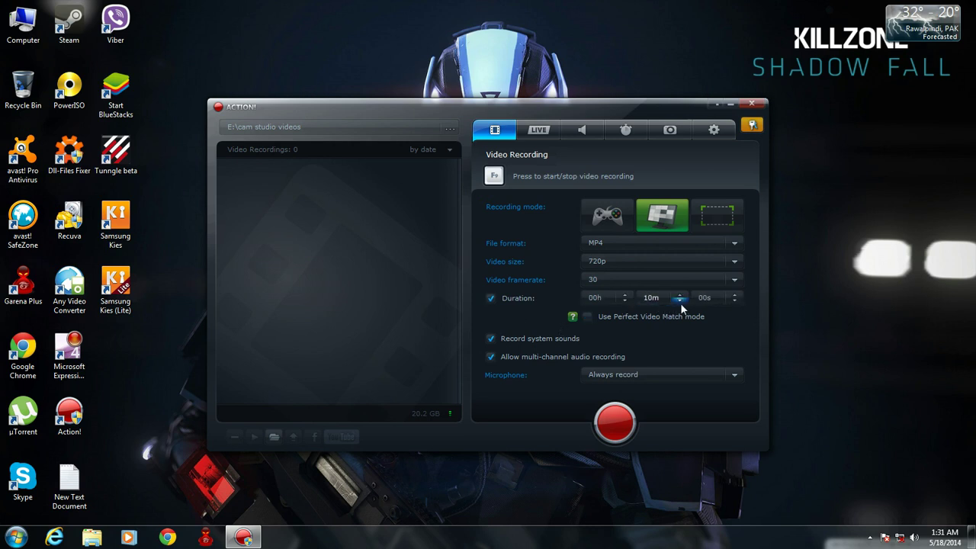
left_click(491, 298)
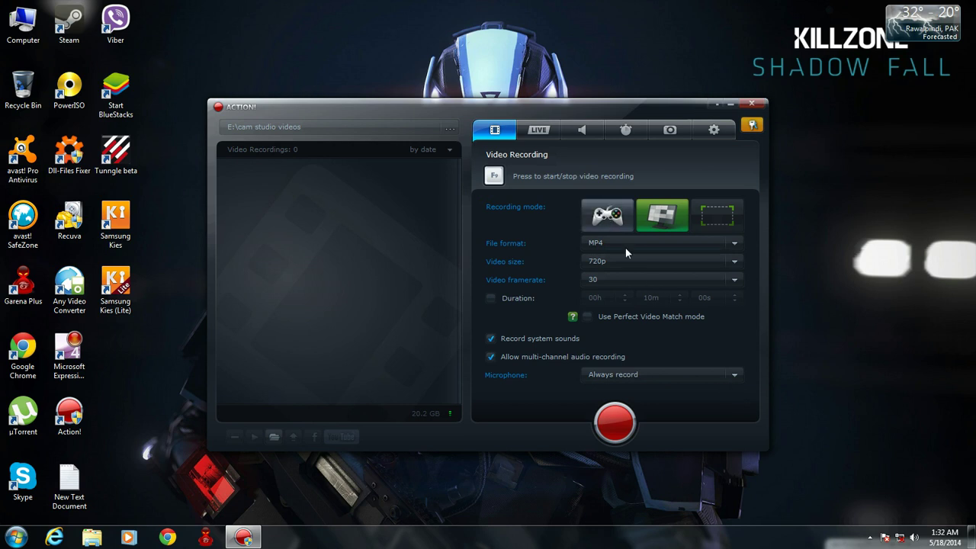
left_click(608, 216)
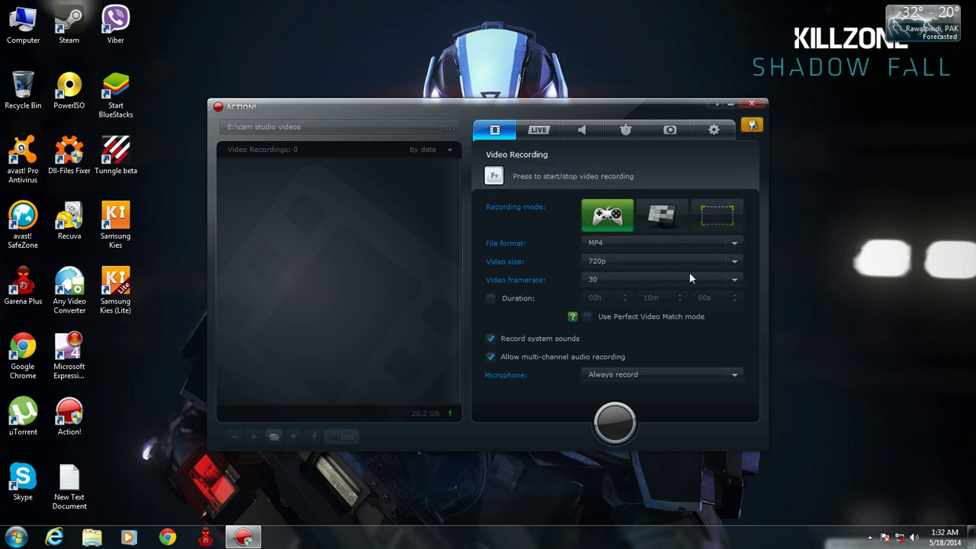
Step: Set the recording mode back to Active screen desktop capture
left_click(673, 220)
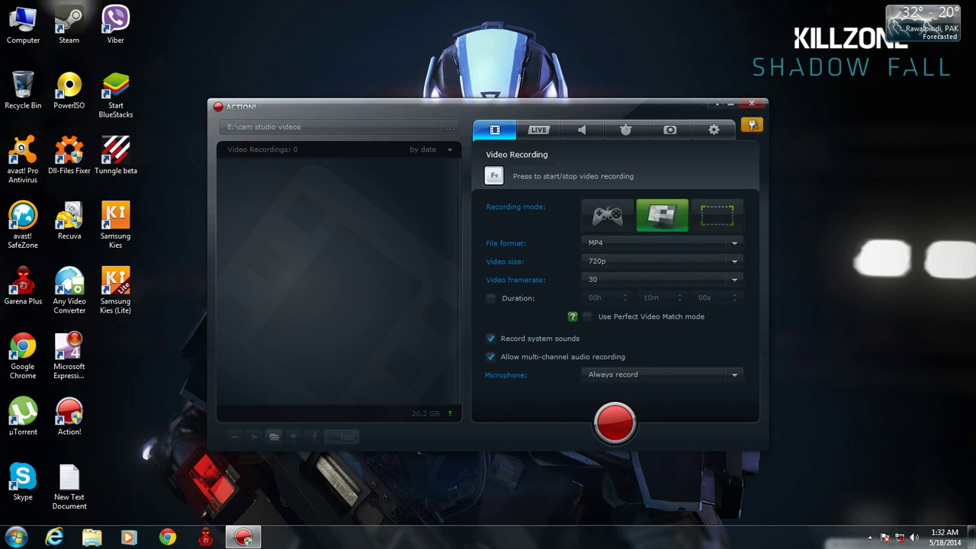
mouse_move(895, 30)
Step: Set the file format to AVI, keeping 720p video size and 30 fps frame rate
left_click(734, 246)
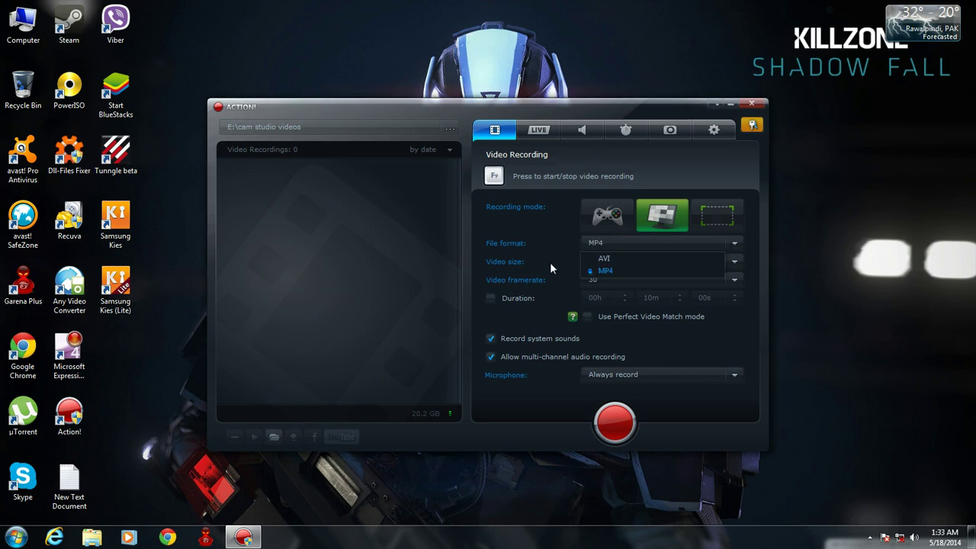
left_click(616, 258)
left_click(720, 266)
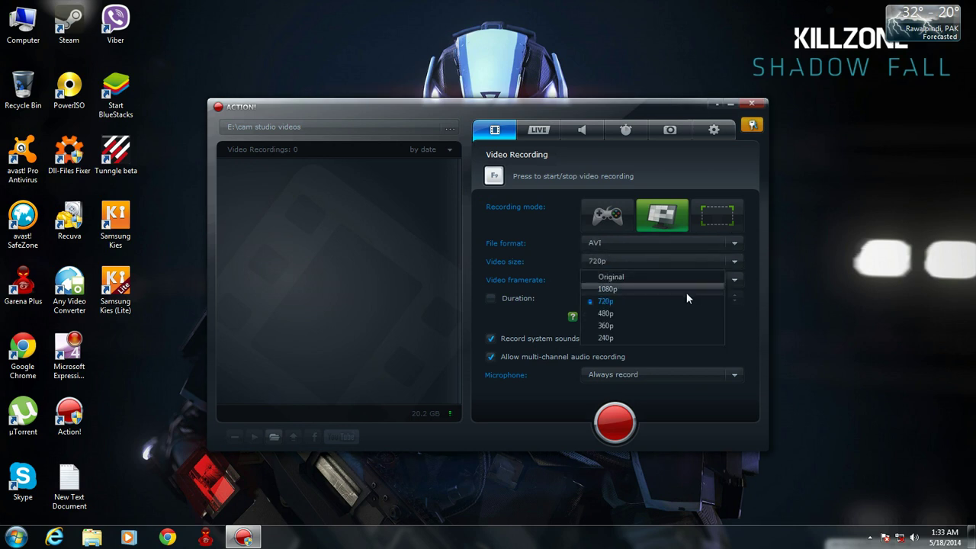
left_click(704, 299)
left_click(735, 280)
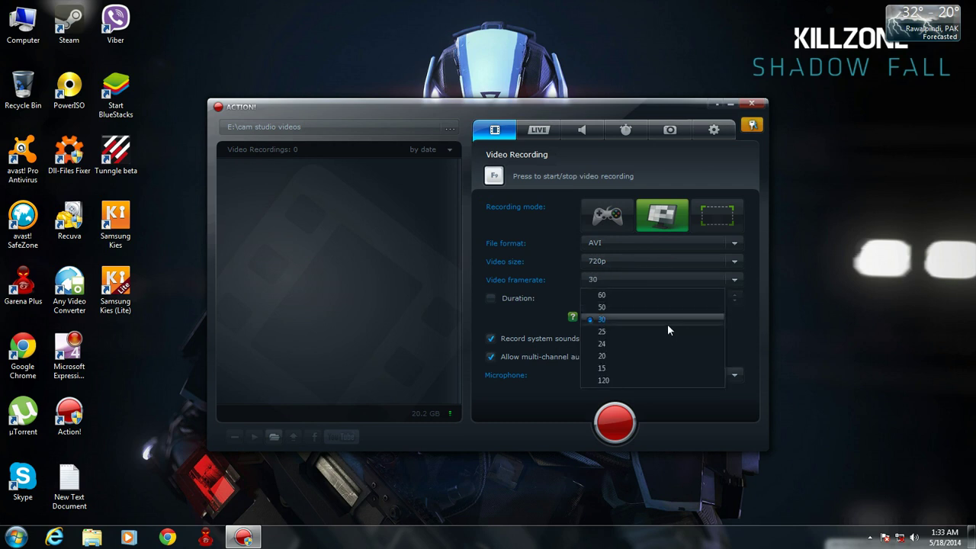
left_click(661, 320)
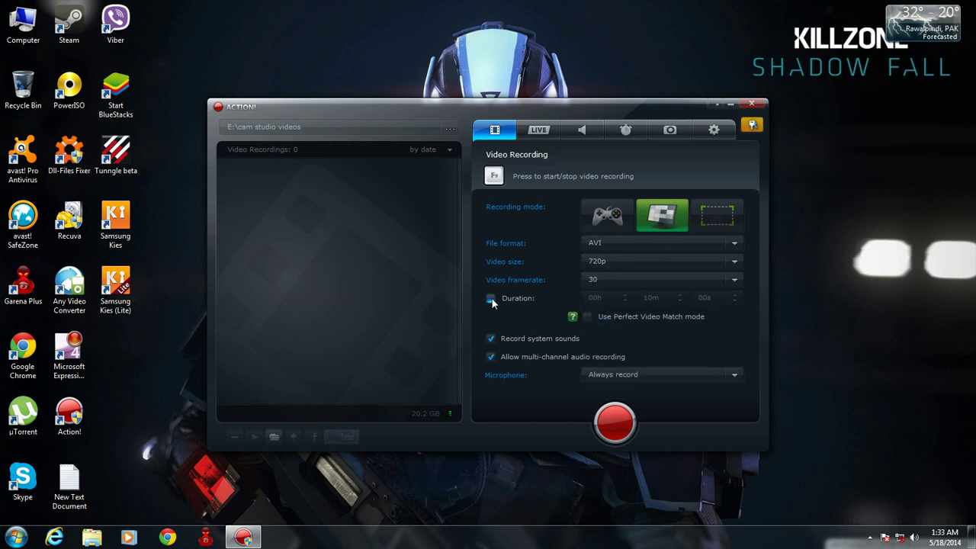
left_click(728, 226)
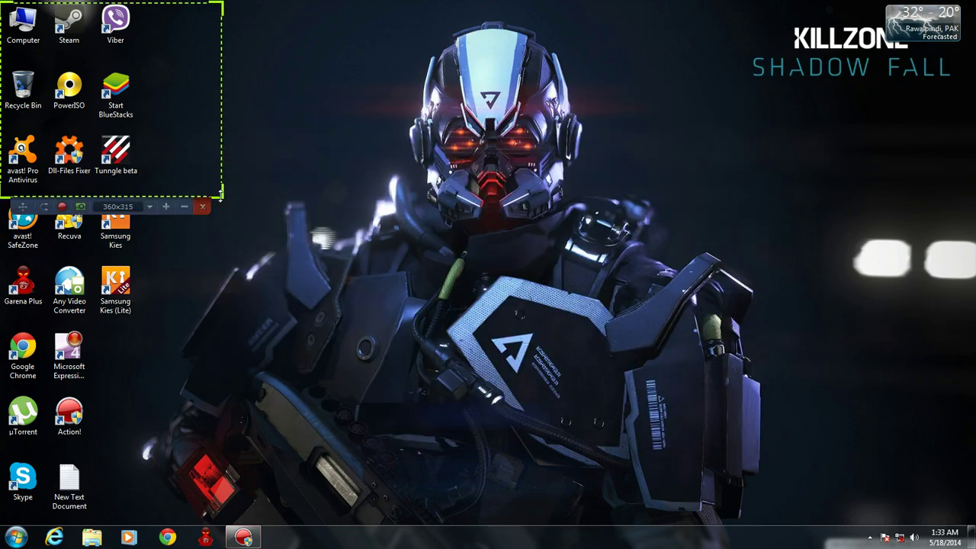
left_click_drag(224, 196, 635, 368)
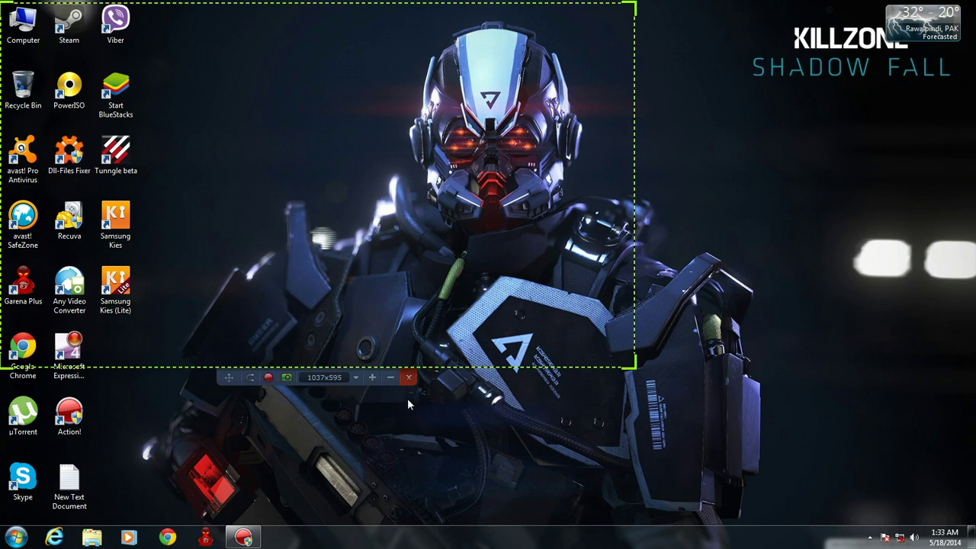
left_click(410, 379)
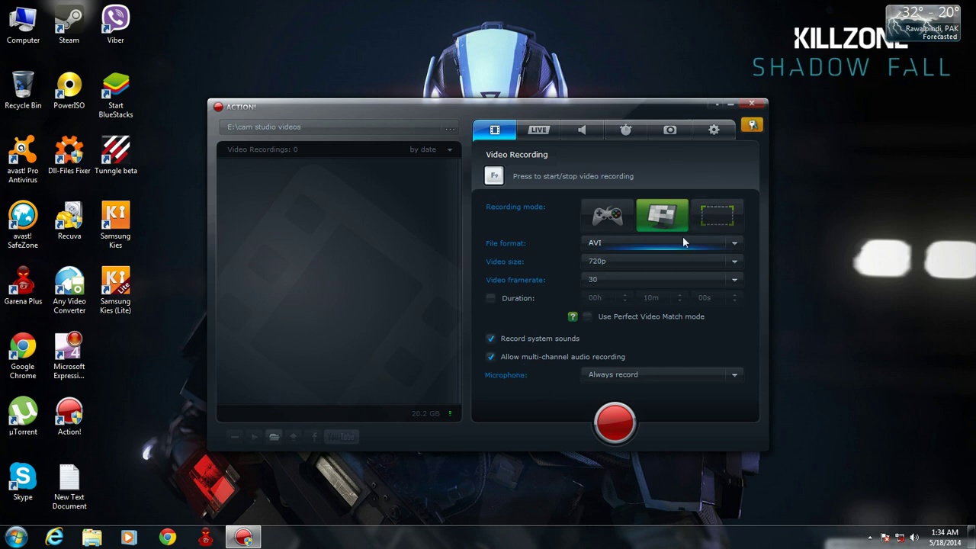
Step: View the screenshot settings and the BMP/PNG/JPEG format list, keeping PNG
left_click(671, 132)
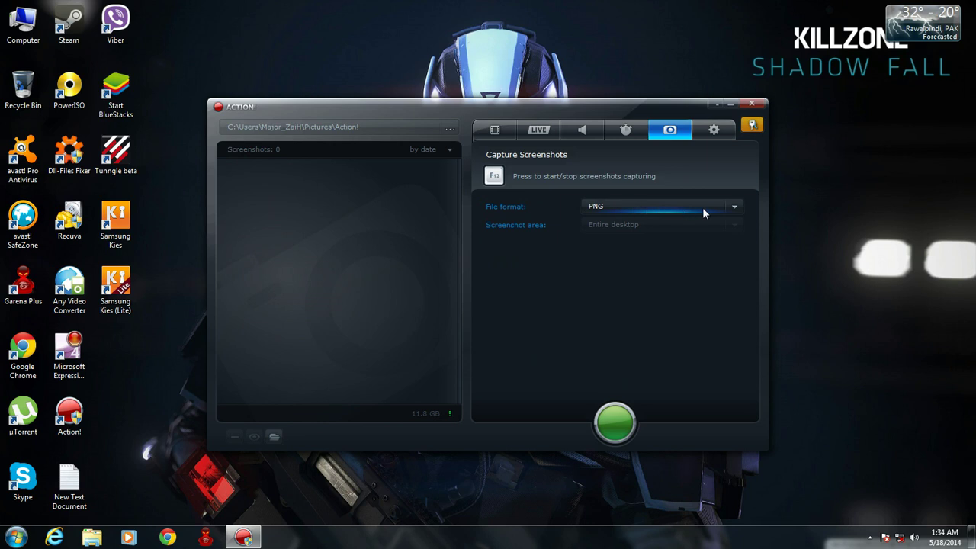
left_click(731, 209)
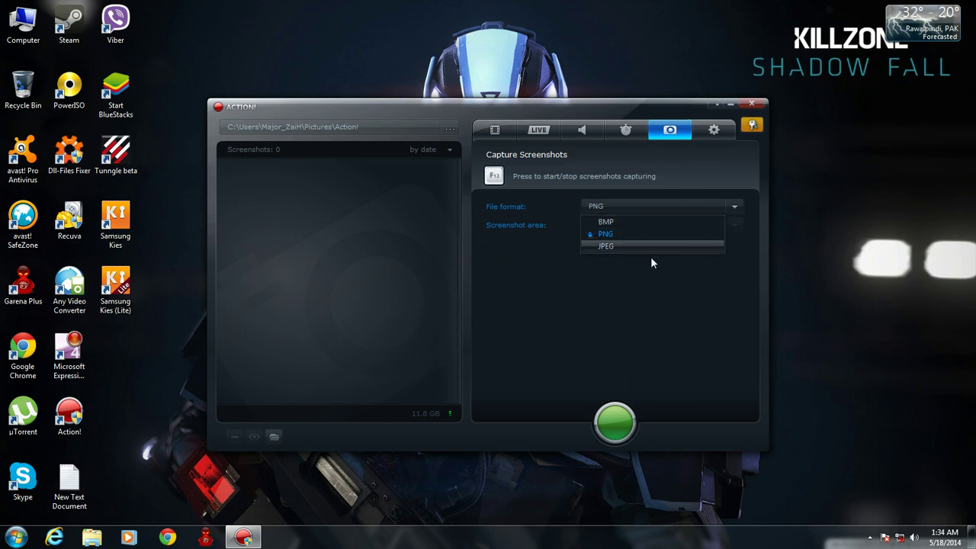
left_click(633, 299)
Step: Go back to the Video Recording settings showing AVI, 720p and 30 fps
left_click(504, 133)
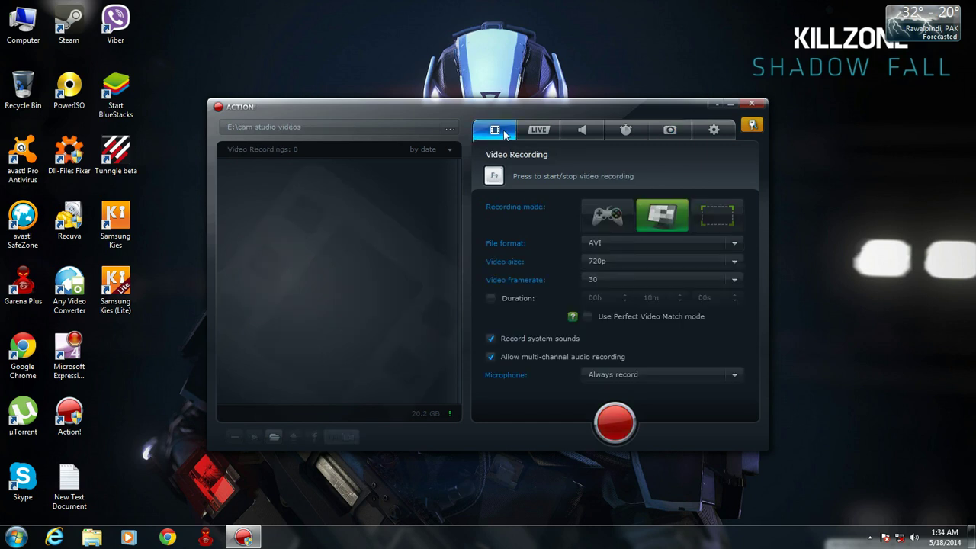